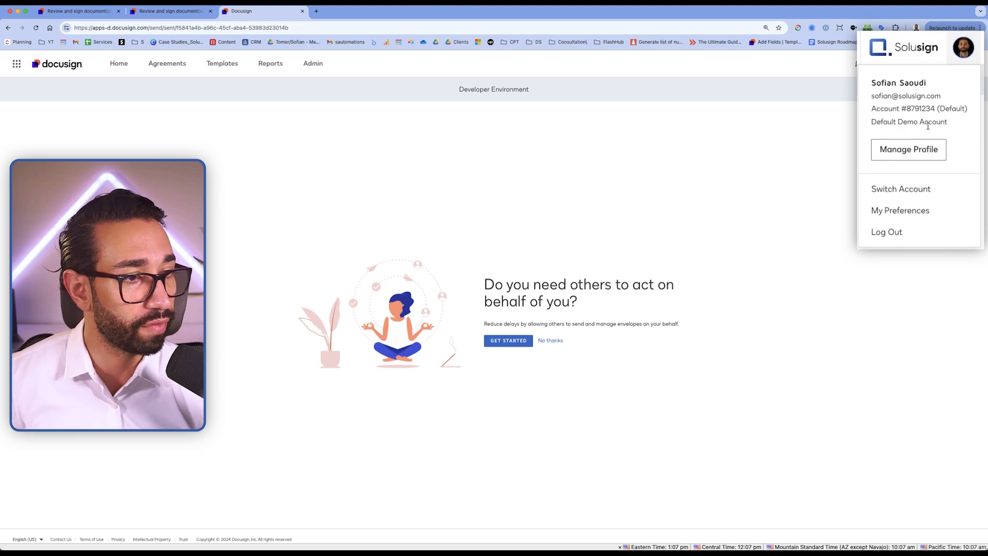
- Open the signatures page of the account profile and start adding a new signature
{"action": "left_click", "coordinate": [920, 149]}
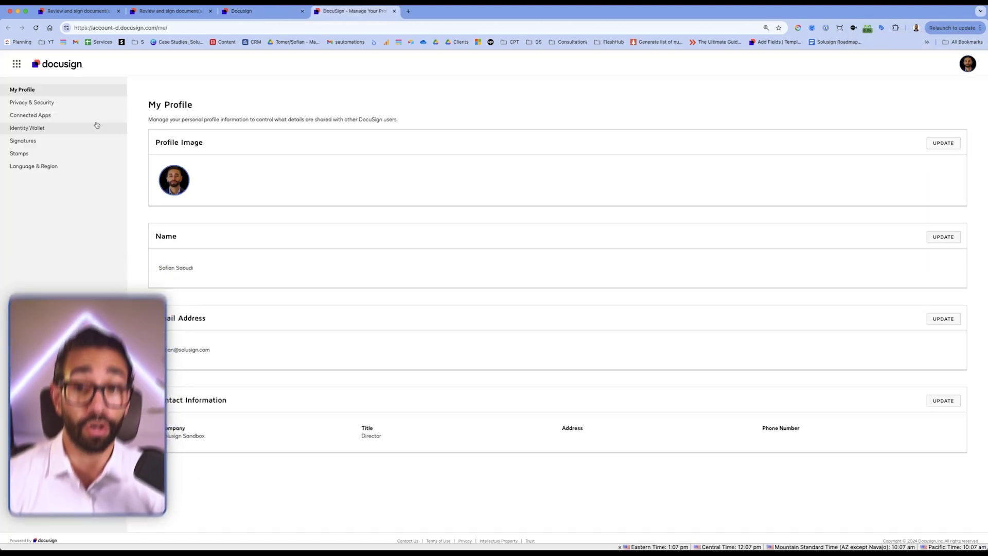
{"action": "left_click", "coordinate": [43, 146]}
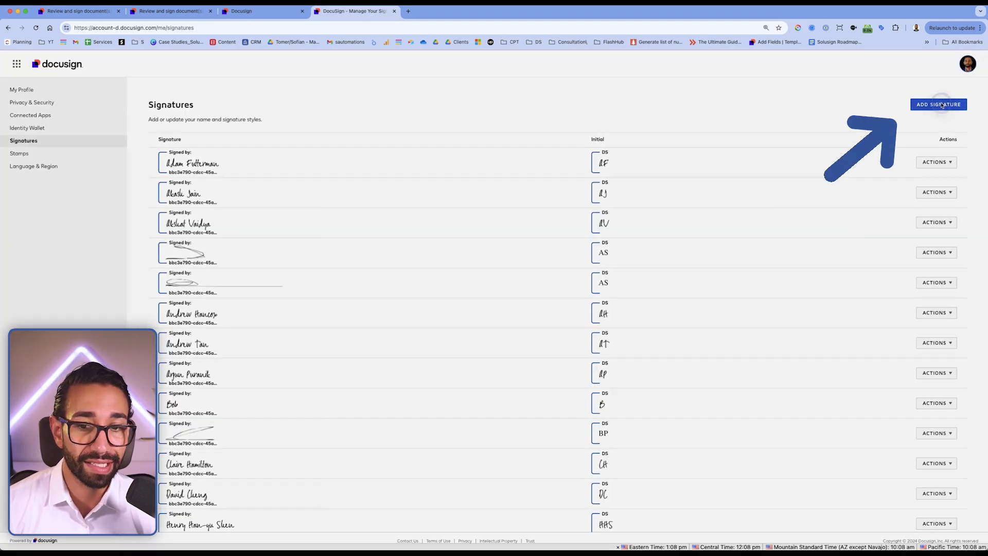
{"action": "left_click", "coordinate": [942, 104]}
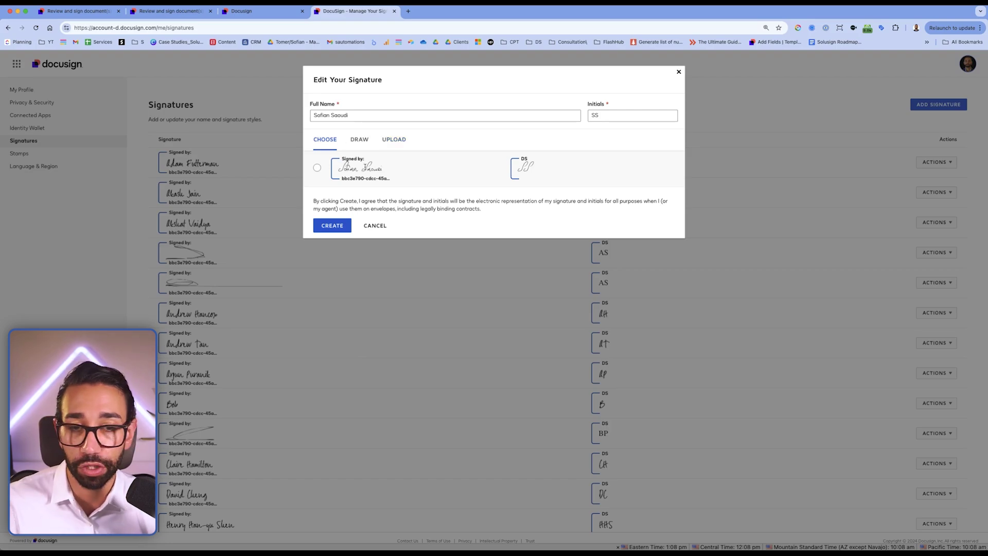
- Try drawing a freehand signature, view the upload option, and close the signature editor without creating anything
{"action": "left_click", "coordinate": [363, 145]}
{"action": "mouse_move", "coordinate": [369, 169]}
{"action": "left_mouse_down"}
{"action": "mouse_move", "coordinate": [472, 192]}
{"action": "mouse_move", "coordinate": [472, 214]}
{"action": "mouse_move", "coordinate": [417, 220]}
{"action": "mouse_move", "coordinate": [437, 225]}
{"action": "left_mouse_up"}
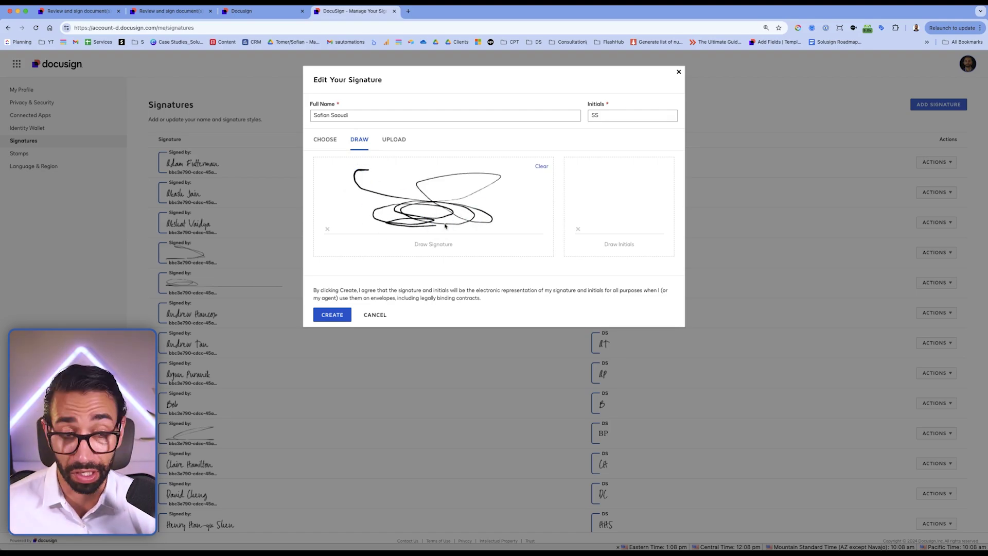
{"action": "left_click", "coordinate": [398, 142]}
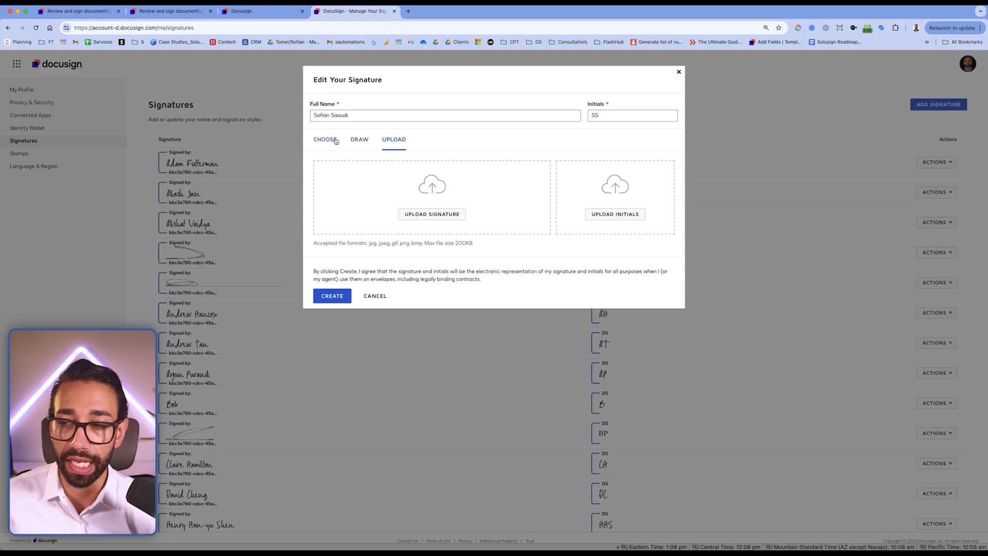
{"action": "left_click", "coordinate": [679, 72]}
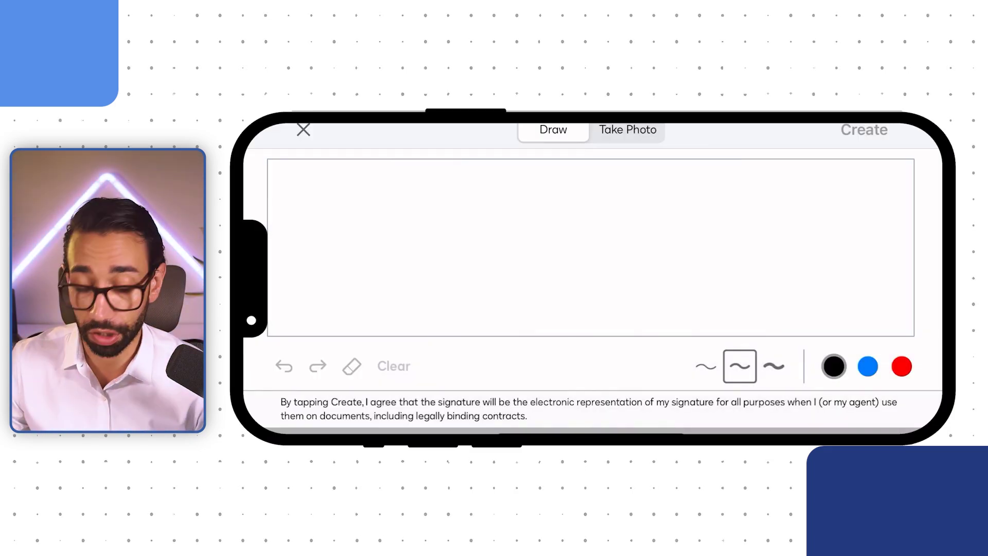
- Try the stroke thickness options for the mobile drawn signature, keeping the thinnest stroke and setting the ink colour to blue
{"action": "left_click", "coordinate": [706, 366]}
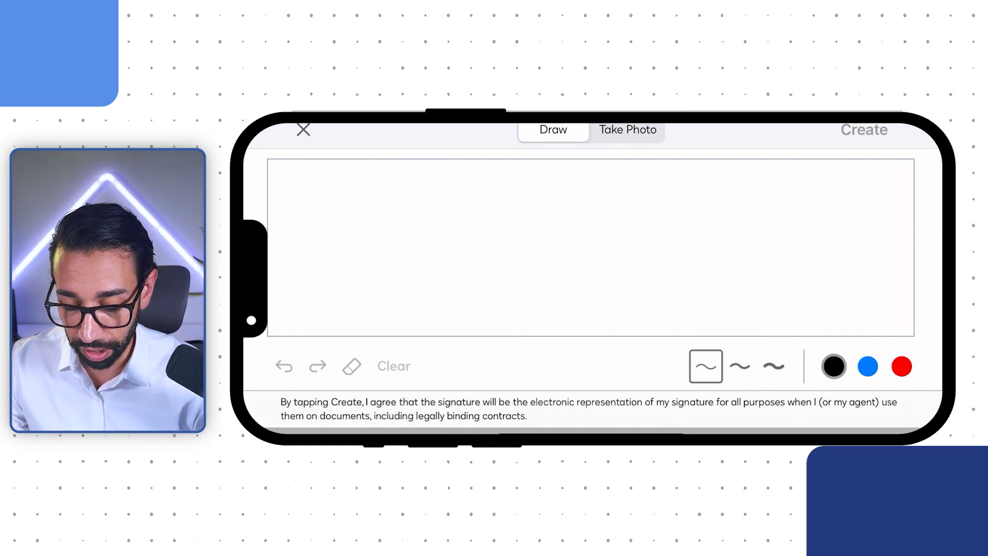
{"action": "left_click", "coordinate": [740, 366]}
{"action": "left_click", "coordinate": [774, 366]}
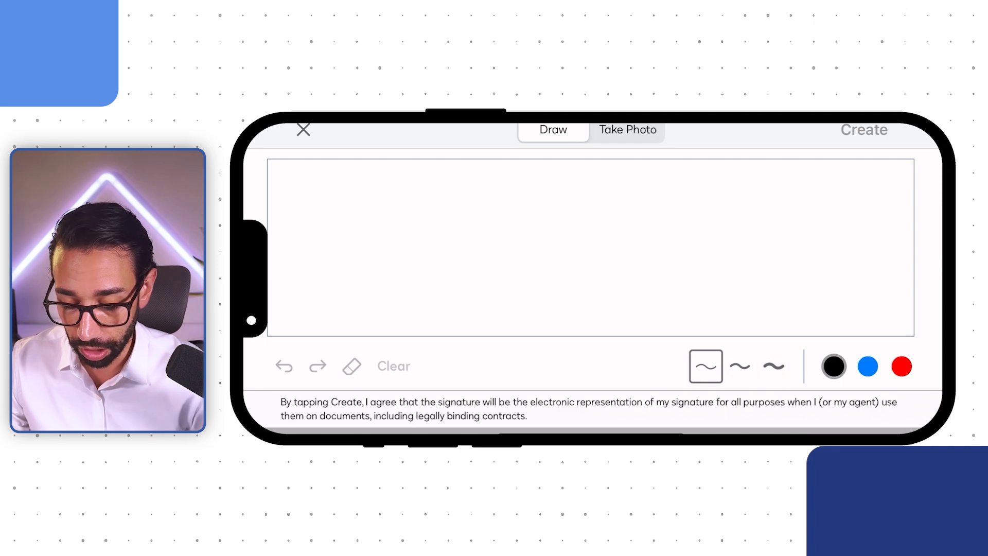
{"action": "left_click", "coordinate": [868, 366]}
{"action": "left_click", "coordinate": [283, 365]}
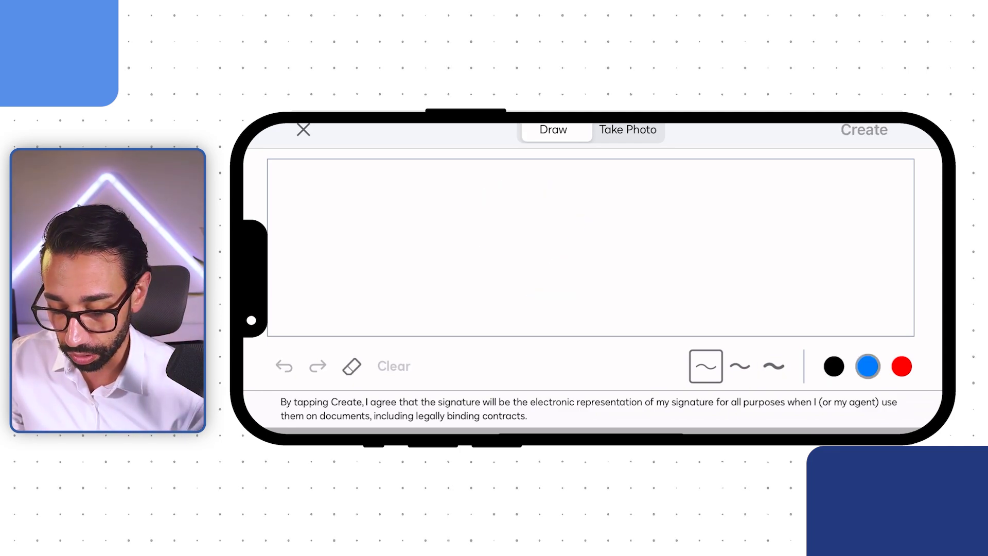
- Switch the mobile signature to photo capture and photograph the handwritten signature on paper
{"action": "left_click", "coordinate": [628, 130]}
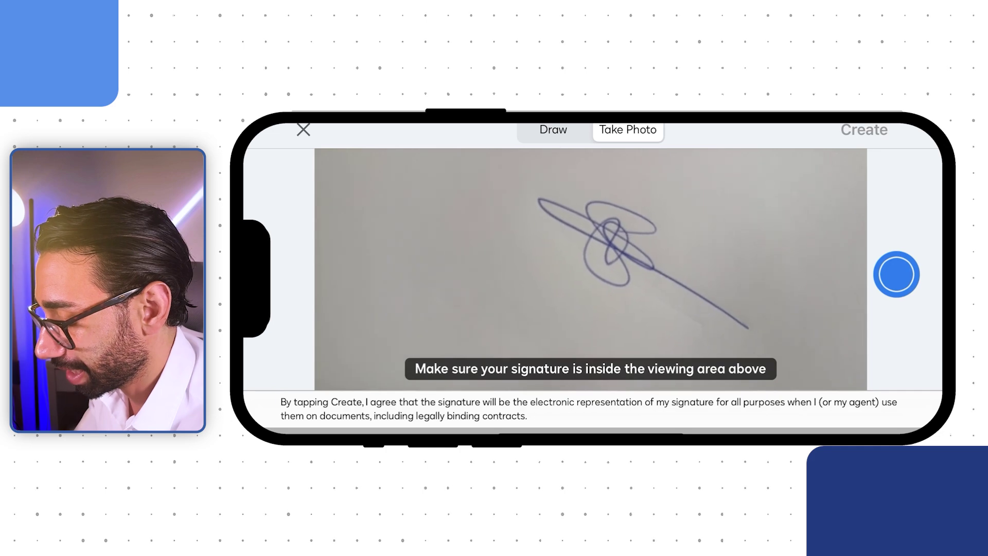
{"action": "left_click", "coordinate": [896, 274]}
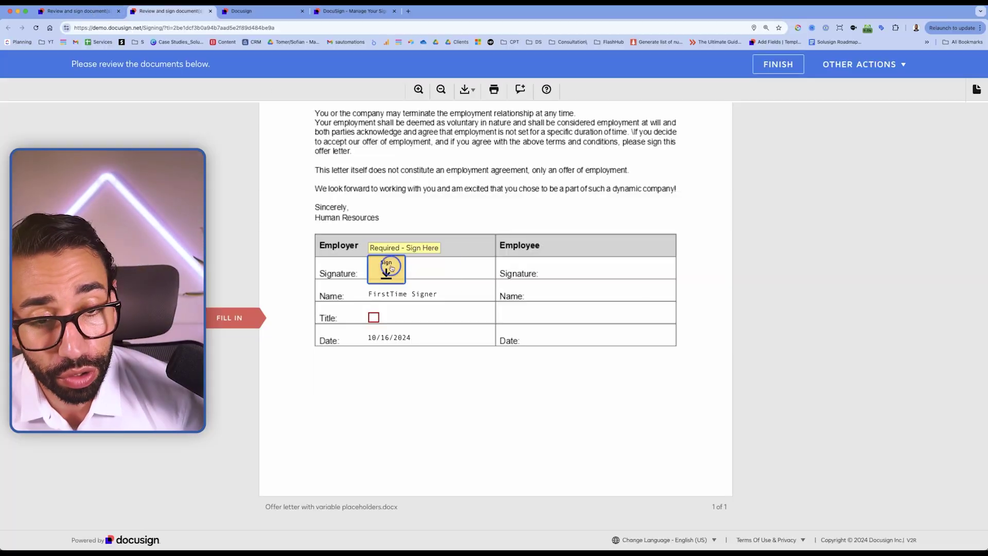
- Open the employer signature for signing, add a new signature in the preset style, and adopt it
{"action": "left_click", "coordinate": [391, 268]}
{"action": "left_click", "coordinate": [391, 268]}
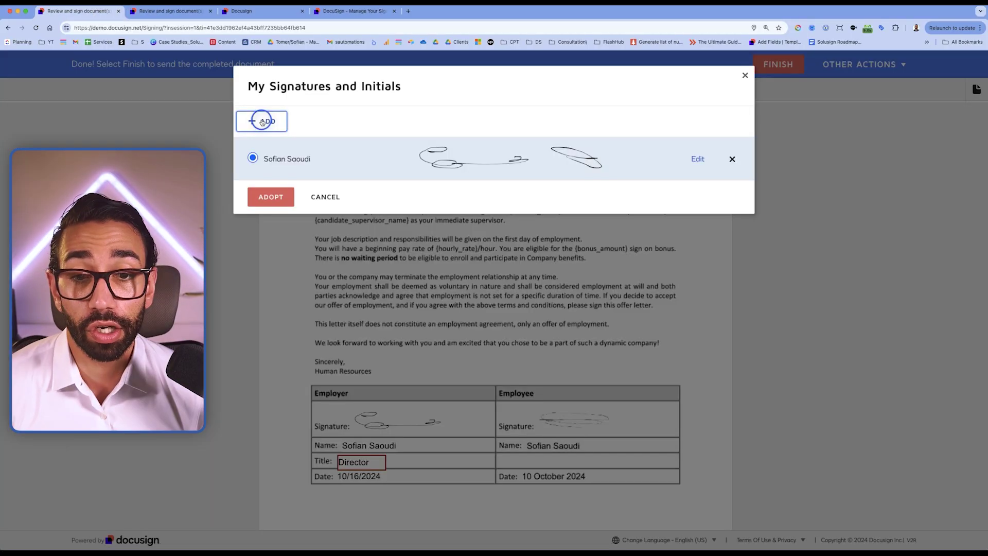
{"action": "left_click", "coordinate": [263, 122]}
{"action": "left_click", "coordinate": [280, 213]}
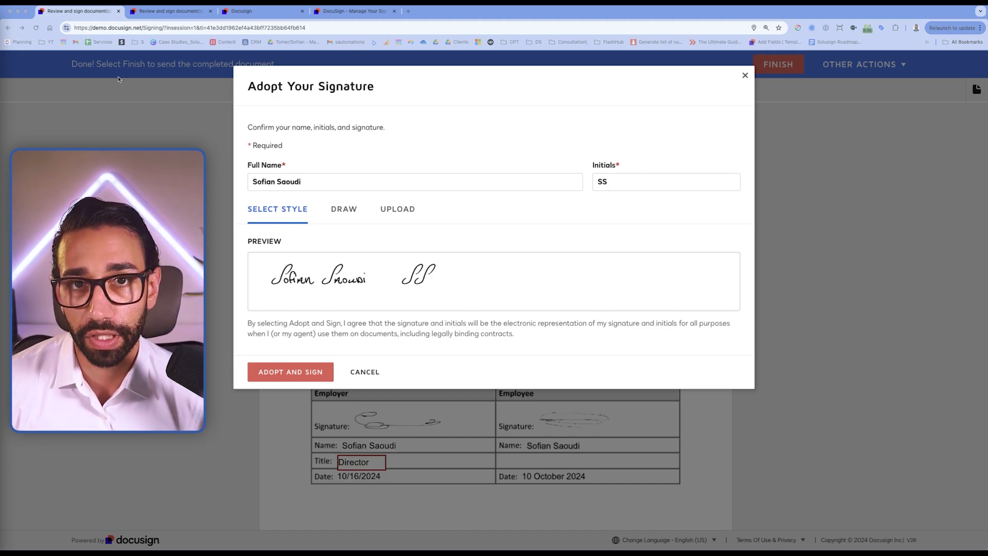
{"action": "left_click", "coordinate": [296, 370]}
{"action": "left_click", "coordinate": [383, 167]}
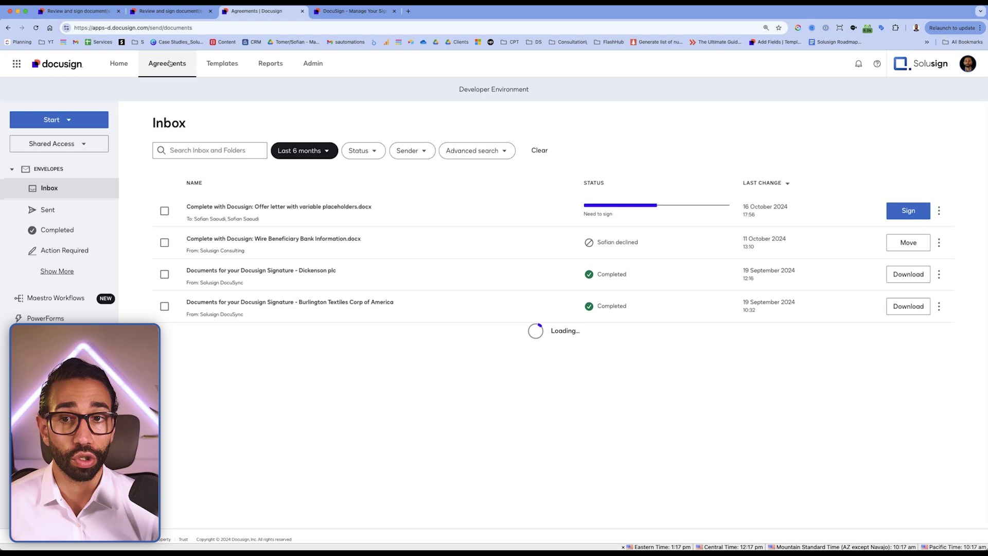
- Go to the sent envelopes and start correcting the offer letter envelope addressed to FirstTime Signer
{"action": "left_click", "coordinate": [260, 11]}
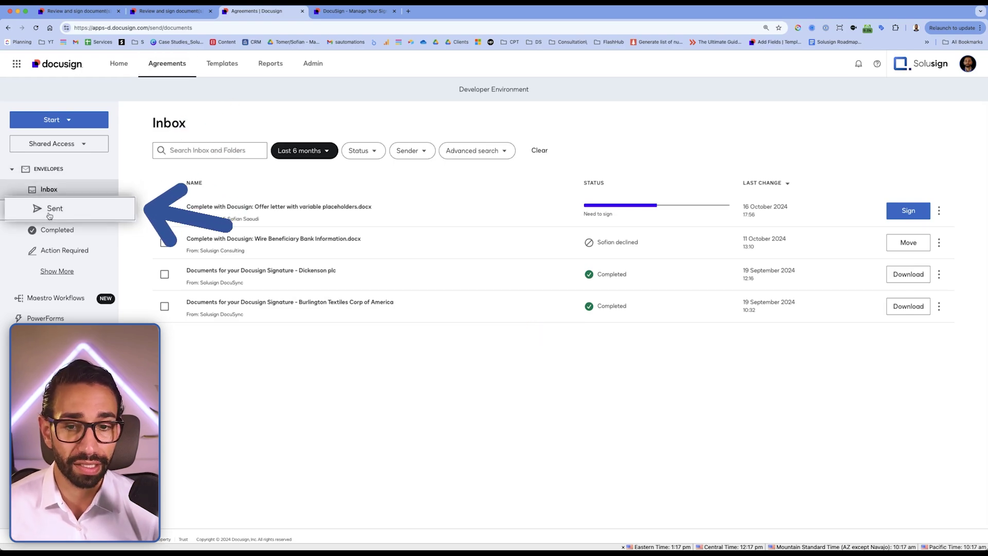
{"action": "left_click", "coordinate": [50, 215]}
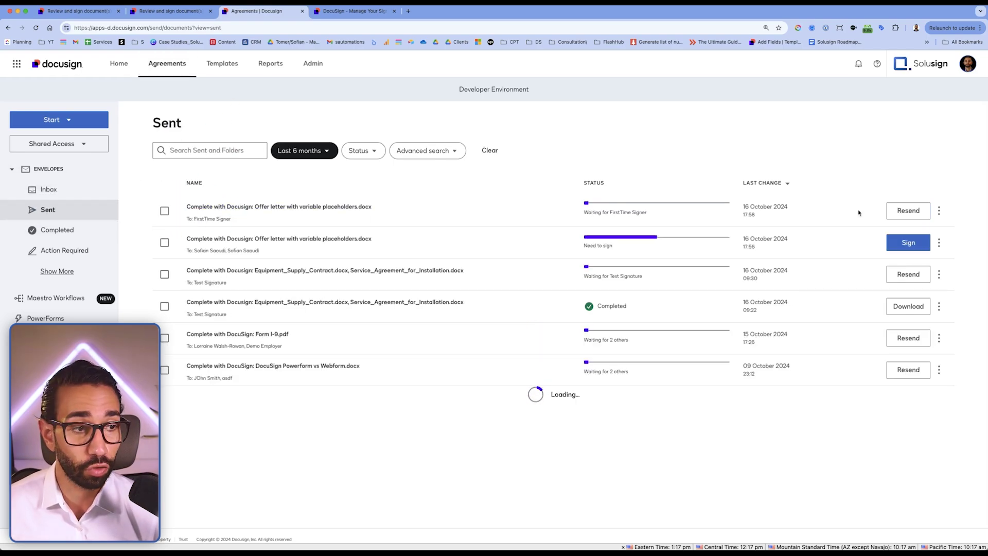
{"action": "left_click", "coordinate": [939, 211]}
{"action": "left_click", "coordinate": [878, 246]}
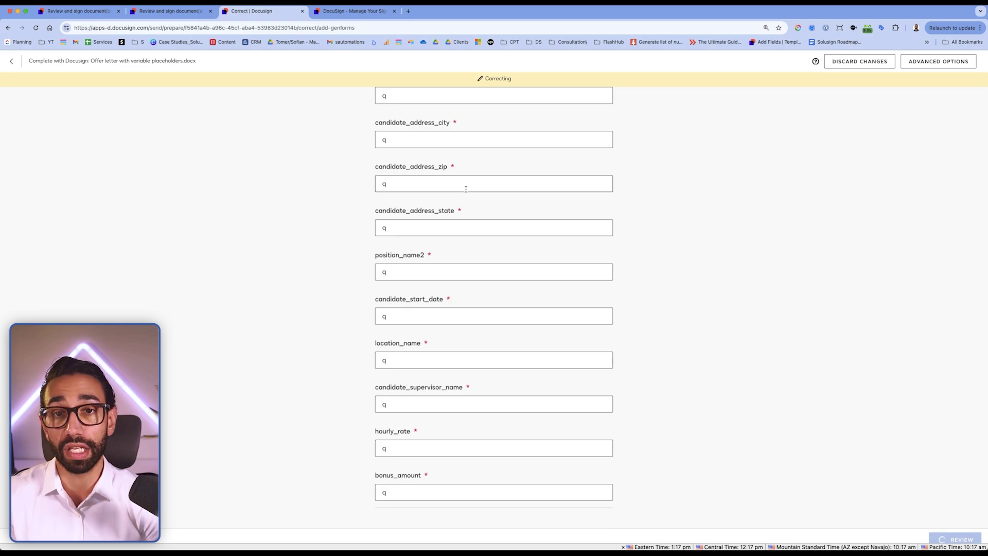
- Enlarge the employer signature field to about twice its size, move it up above the Full Name field, and submit the correction
{"action": "scroll", "coordinate": [812, 227], "scroll_direction": "down", "scroll_amount": 10}
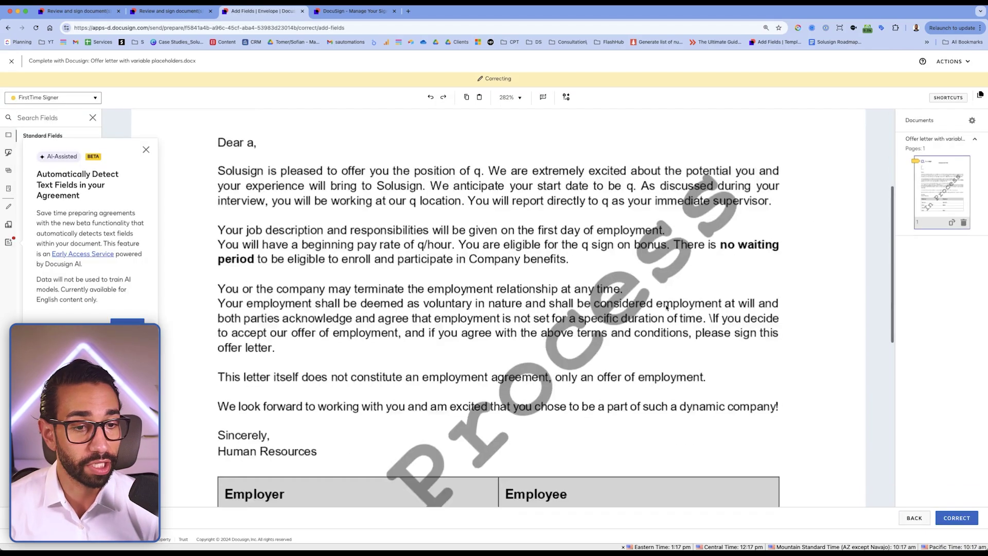
{"action": "scroll", "coordinate": [666, 308], "scroll_direction": "up", "scroll_amount": 2}
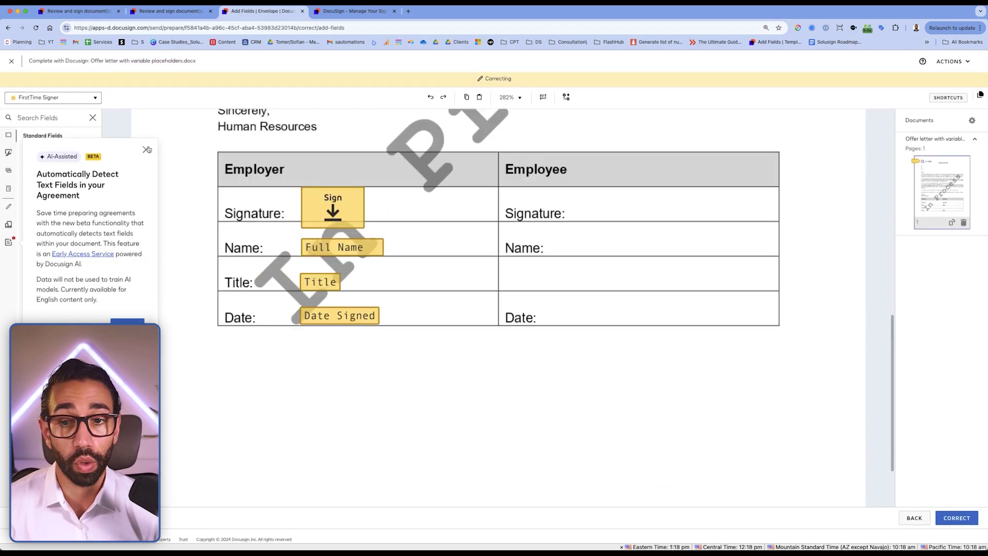
{"action": "left_click", "coordinate": [311, 215]}
{"action": "left_click_drag", "start_coordinate": [363, 227], "coordinate": [425, 266]}
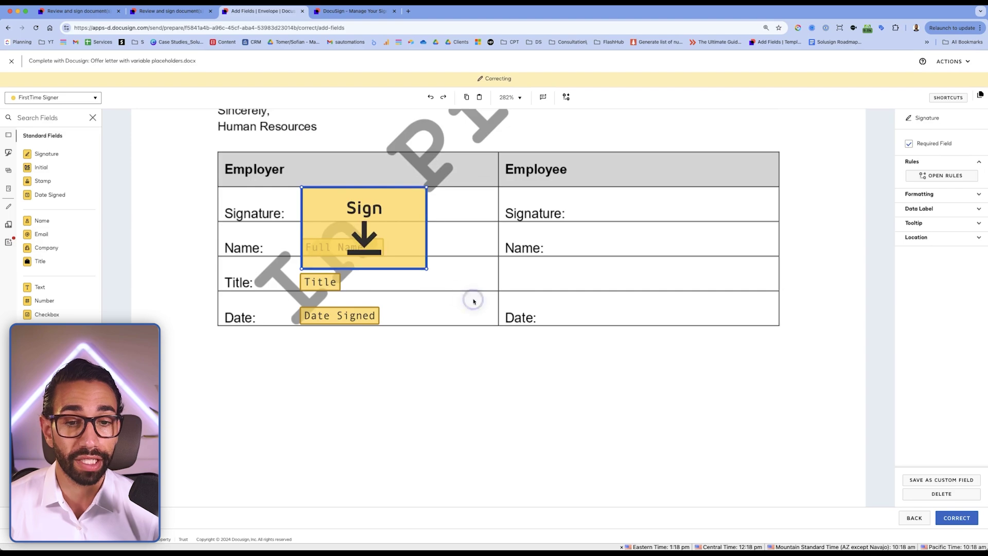
{"action": "left_click_drag", "start_coordinate": [373, 222], "coordinate": [373, 192]}
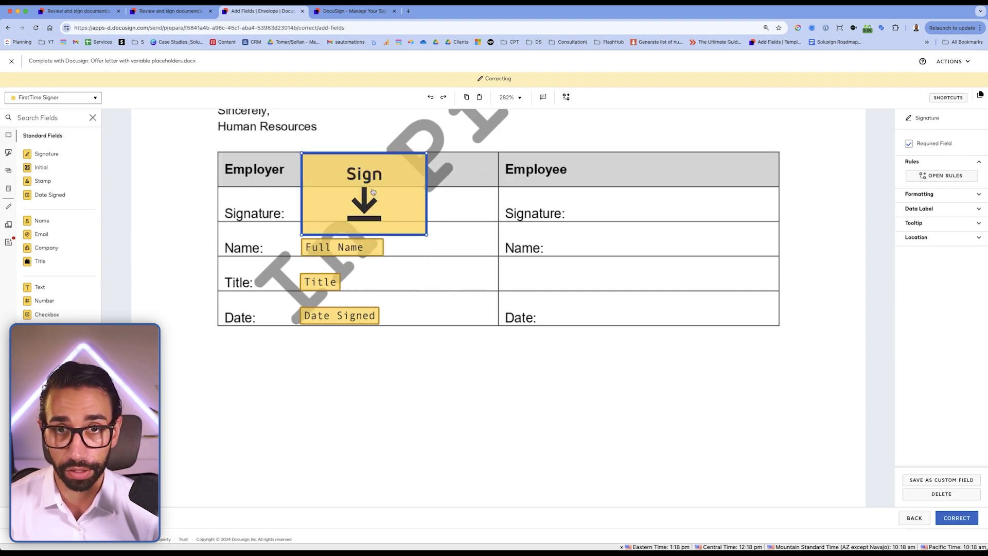
{"action": "left_click", "coordinate": [950, 517]}
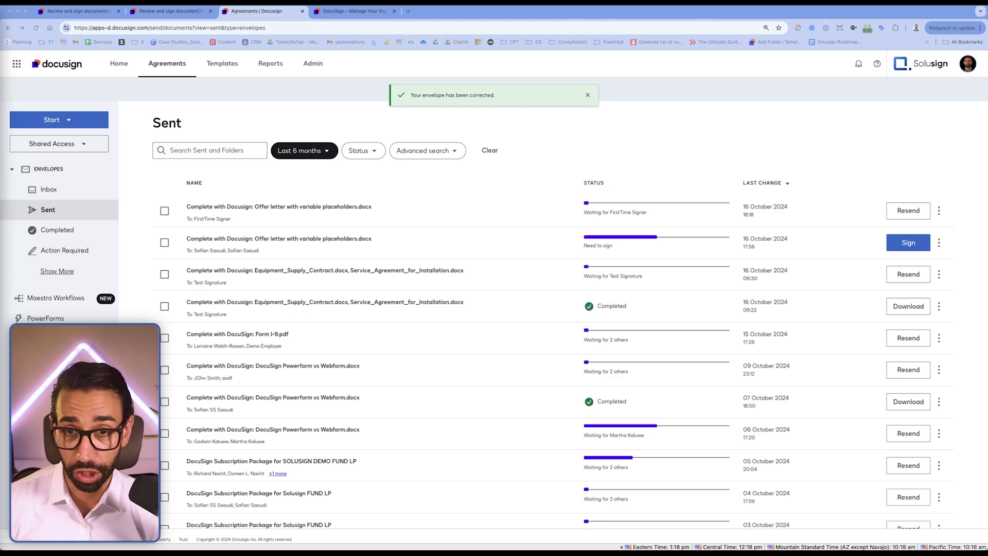
- Open the Signature Adoption Configuration from the account's admin signing settings
{"action": "left_click", "coordinate": [151, 10]}
{"action": "scroll", "coordinate": [727, 150], "scroll_direction": "up", "scroll_amount": 5}
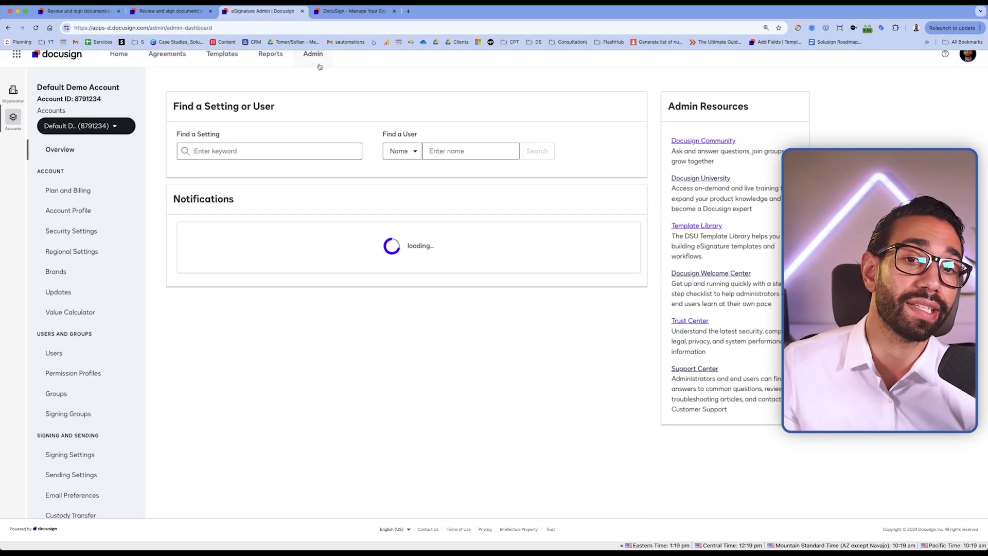
{"action": "scroll", "coordinate": [124, 209], "scroll_direction": "down", "scroll_amount": 3}
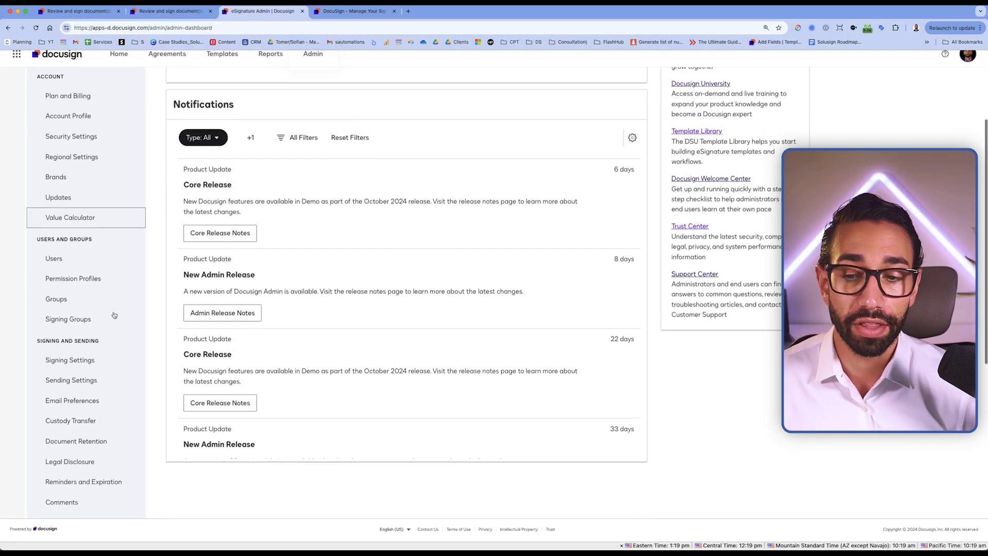
{"action": "left_click", "coordinate": [73, 360]}
{"action": "scroll", "coordinate": [231, 344], "scroll_direction": "down", "scroll_amount": 10}
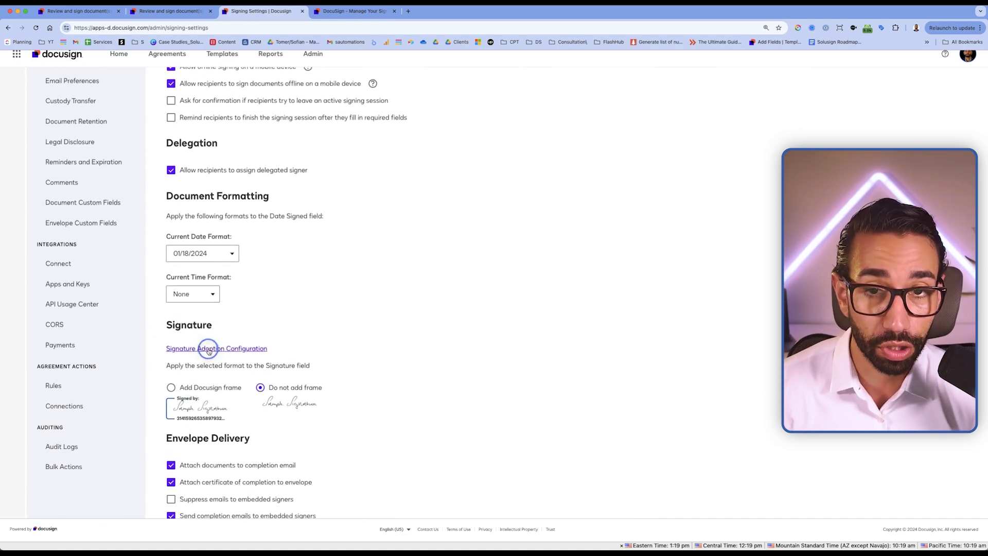
{"action": "left_click", "coordinate": [208, 349]}
- Enable the Arial Unicode, Docusign4 and Docusign7 signature styles for signers and save the configuration
{"action": "scroll", "coordinate": [299, 252], "scroll_direction": "down", "scroll_amount": 1}
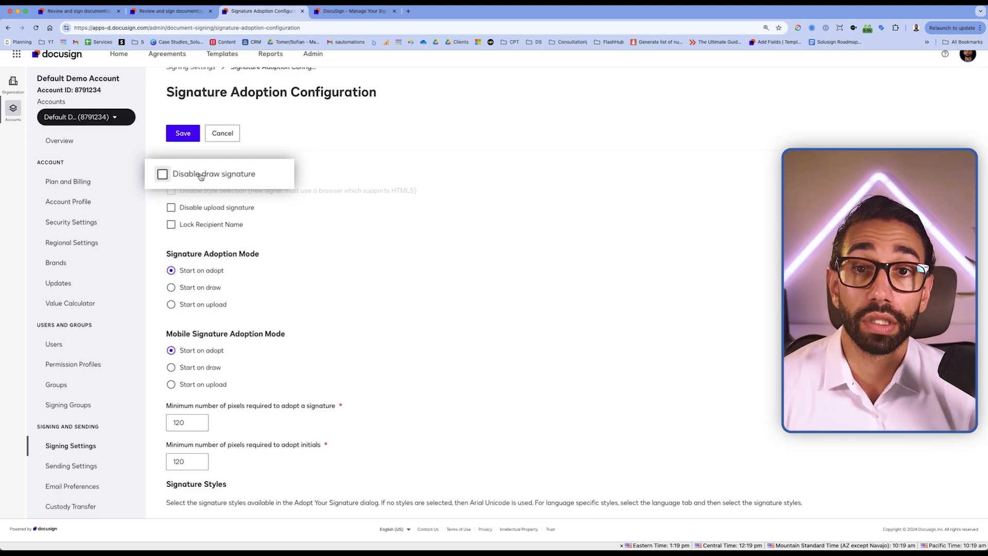
{"action": "scroll", "coordinate": [265, 292], "scroll_direction": "down", "scroll_amount": 2}
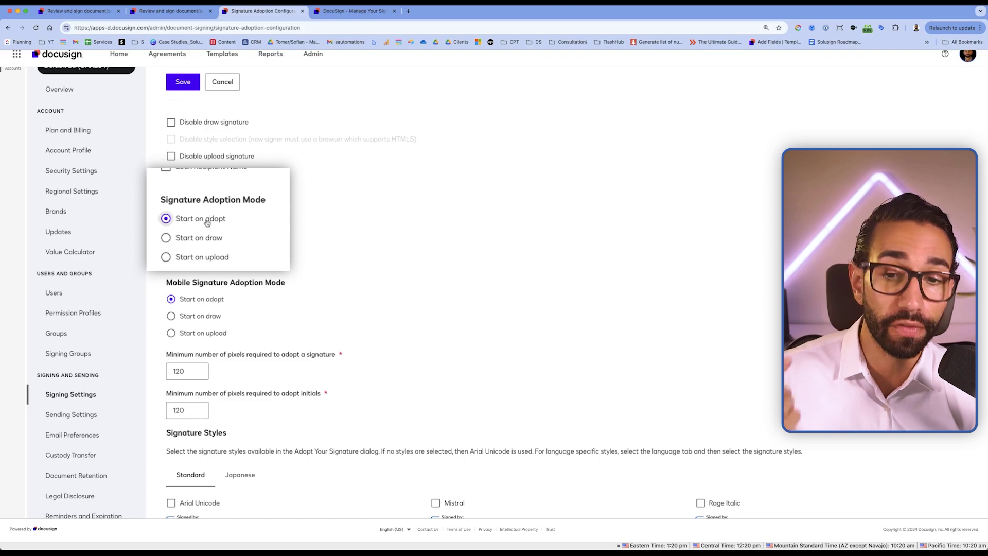
{"action": "scroll", "coordinate": [236, 209], "scroll_direction": "down", "scroll_amount": 1}
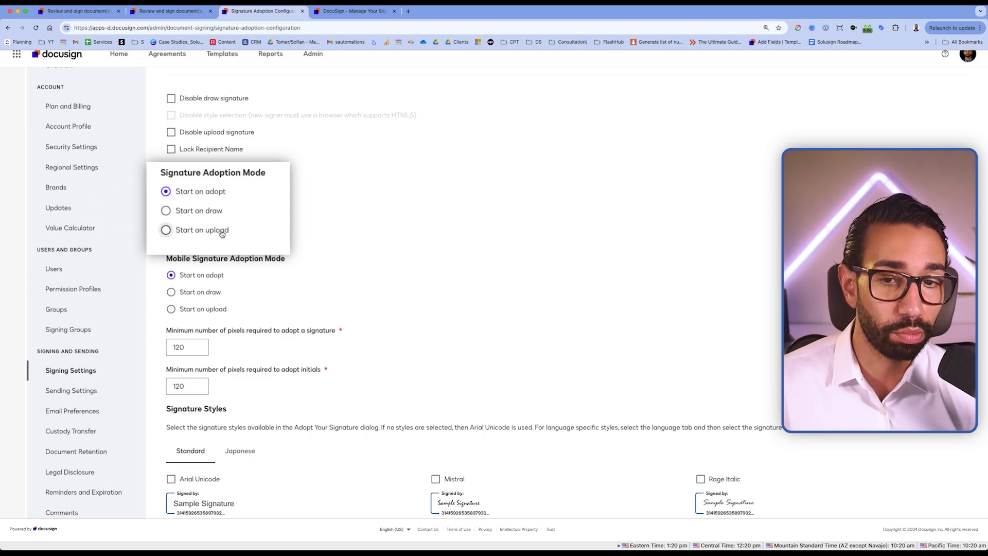
{"action": "scroll", "coordinate": [247, 216], "scroll_direction": "down", "scroll_amount": 6}
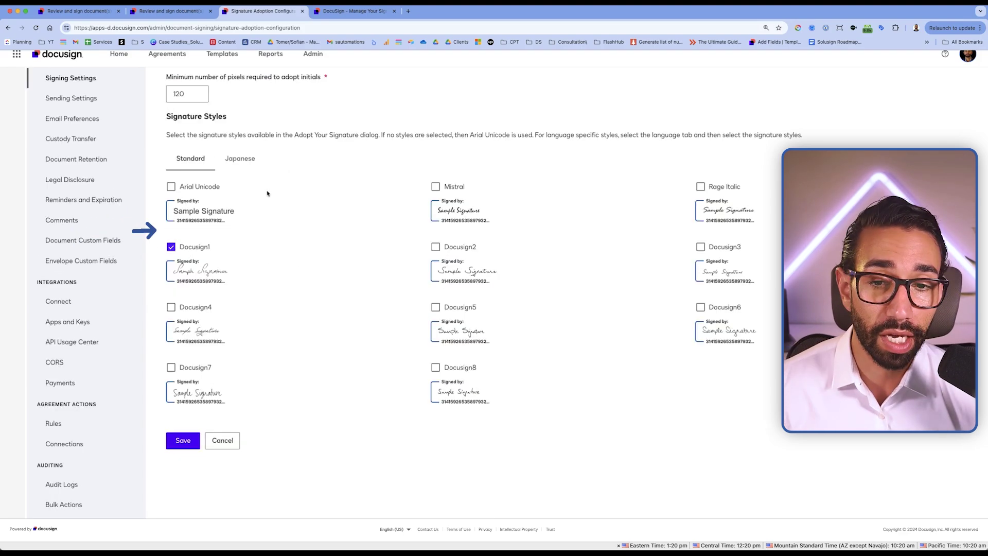
{"action": "left_click", "coordinate": [166, 173]}
{"action": "left_click", "coordinate": [165, 309]}
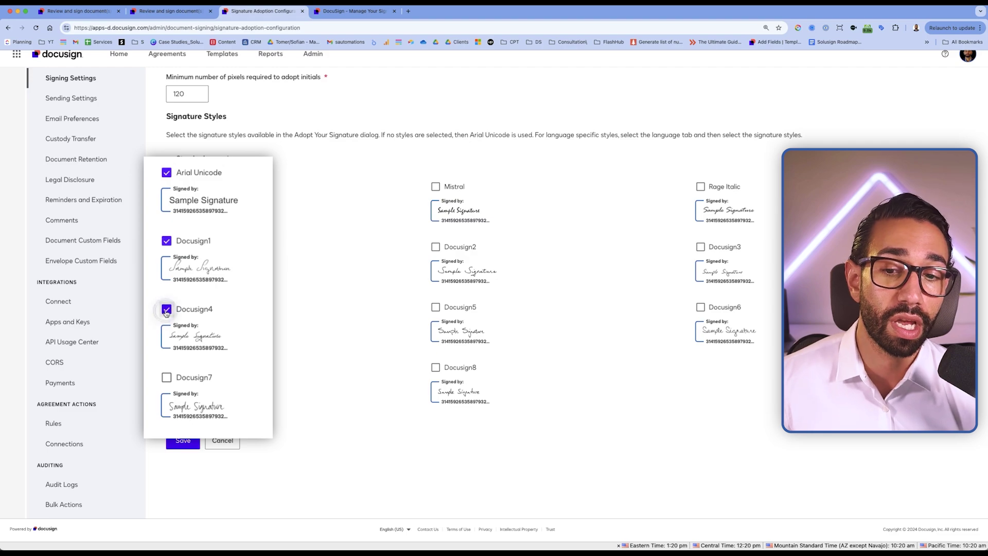
{"action": "left_click", "coordinate": [166, 378]}
{"action": "left_click", "coordinate": [183, 441]}
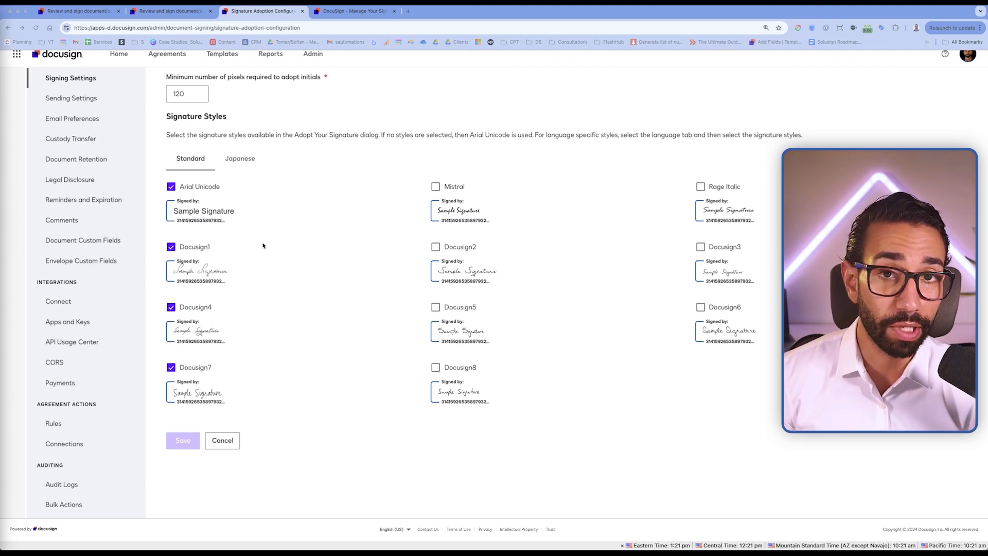
{"action": "scroll", "coordinate": [298, 221], "scroll_direction": "up", "scroll_amount": 7}
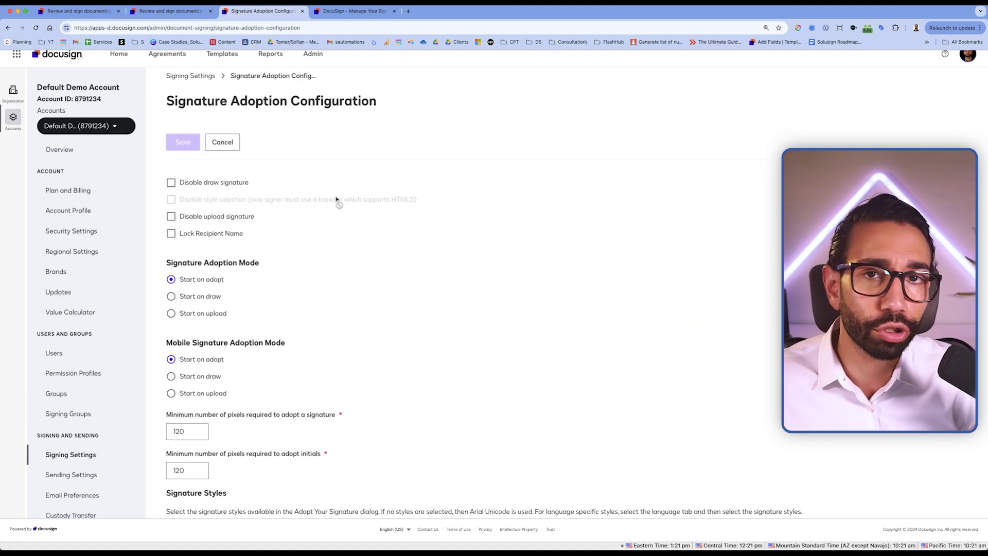
{"action": "scroll", "coordinate": [296, 314], "scroll_direction": "down", "scroll_amount": 1}
{"action": "scroll", "coordinate": [296, 314], "scroll_direction": "up", "scroll_amount": 1}
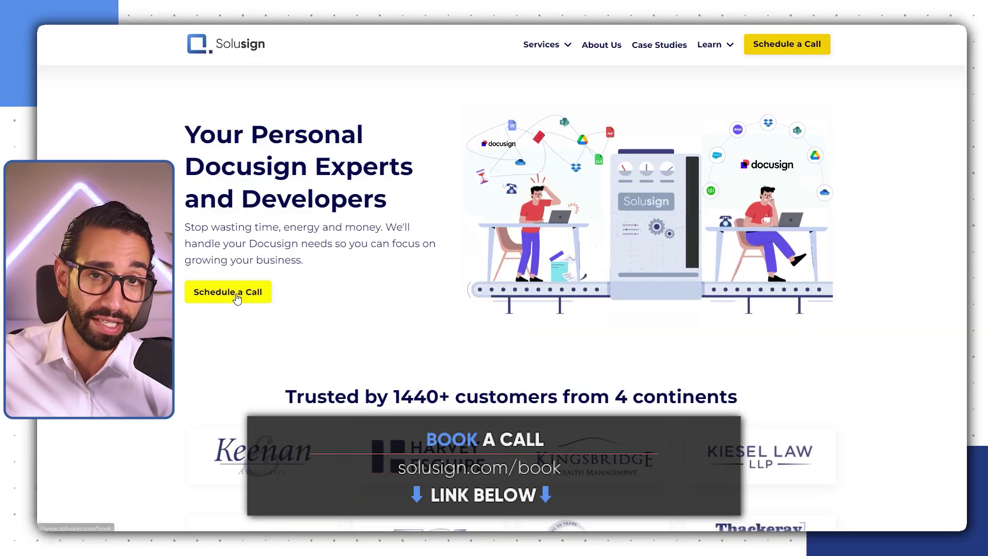
- Open the call scheduling page on the Solusign website
{"action": "left_click", "coordinate": [237, 297]}
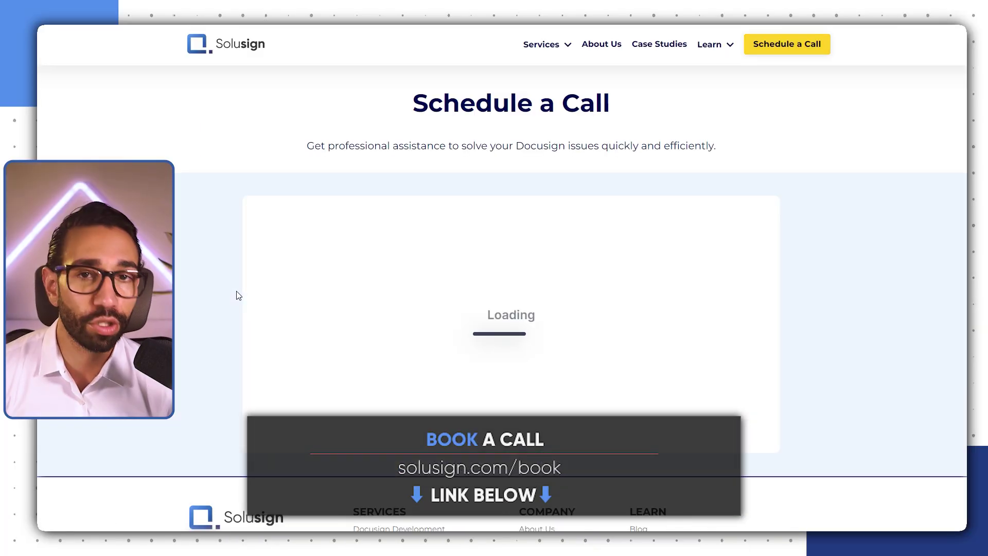